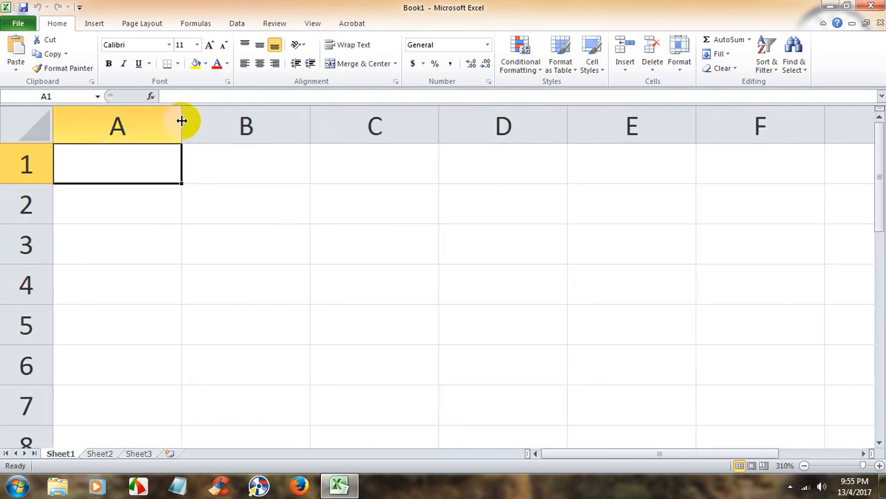
# - Widen column A and enter the headers Date of Birth, Years, Months and Days in cells A1 to D1
pyautogui.moveTo(181, 121); pyautogui.dragTo(265, 129)
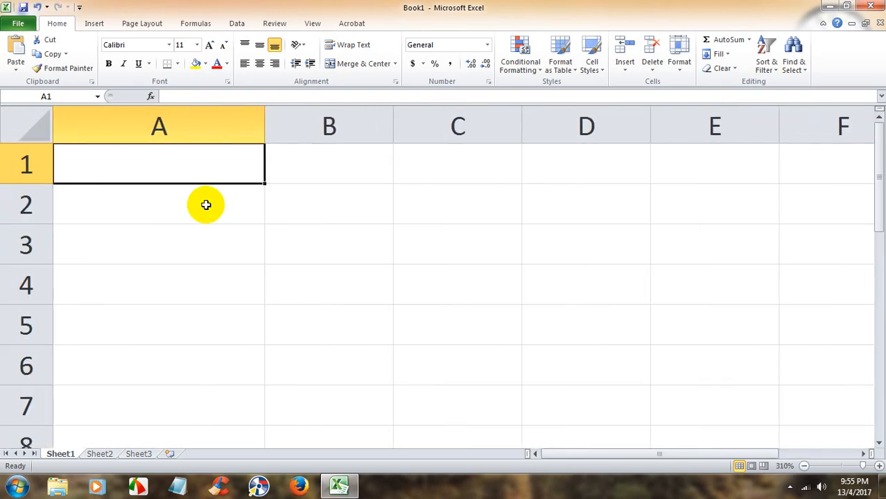
pyautogui.write('Dat')
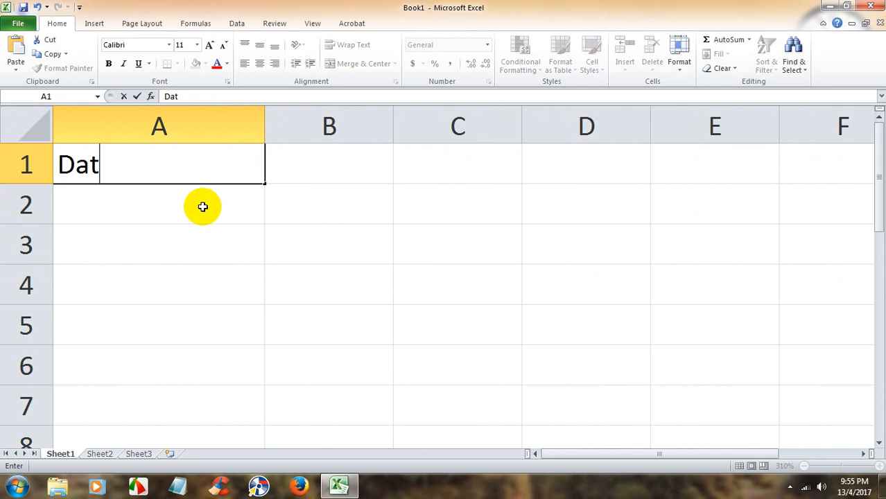
pyautogui.write('e of B')
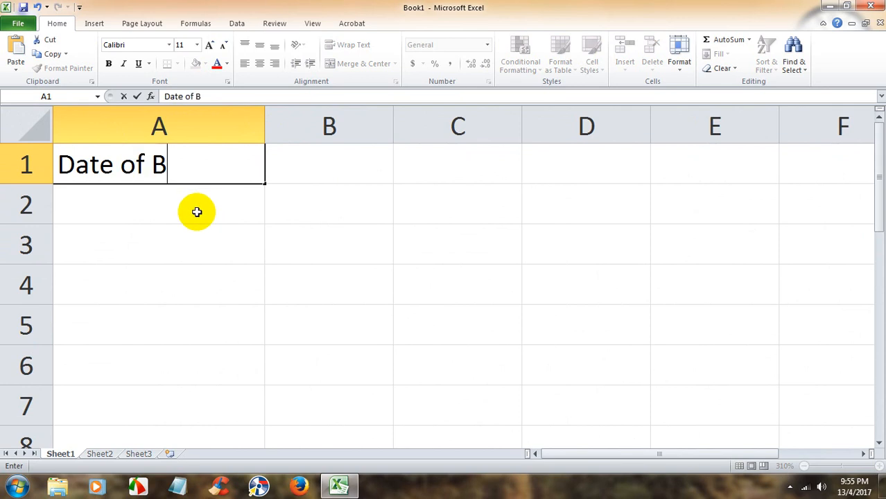
pyautogui.write('irth')
pyautogui.press('Tab')
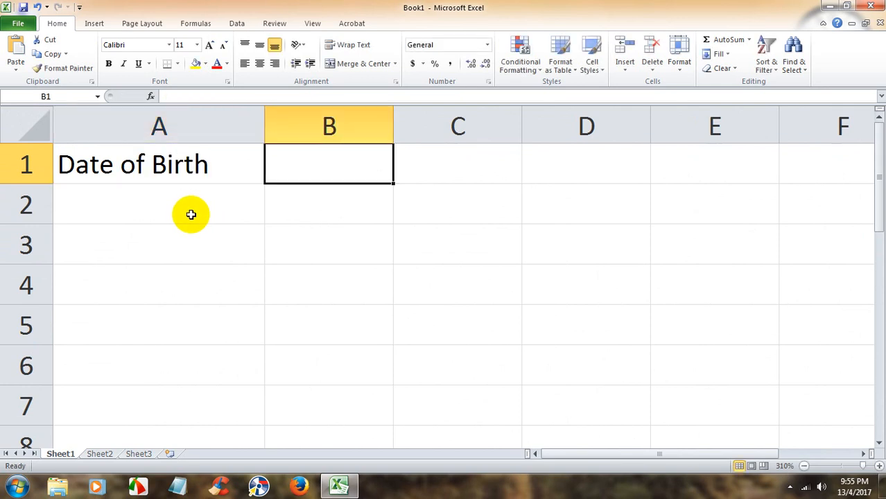
pyautogui.write('Years')
pyautogui.press('Tab')
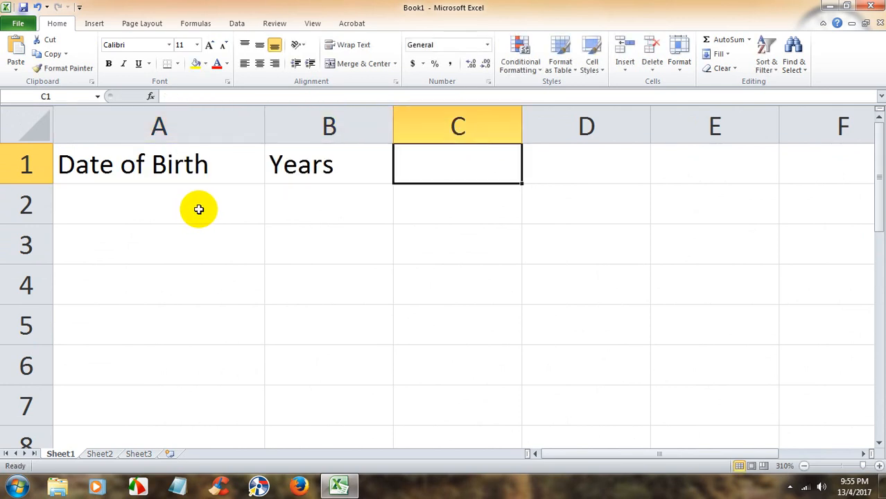
pyautogui.write('Months')
pyautogui.press('Tab')
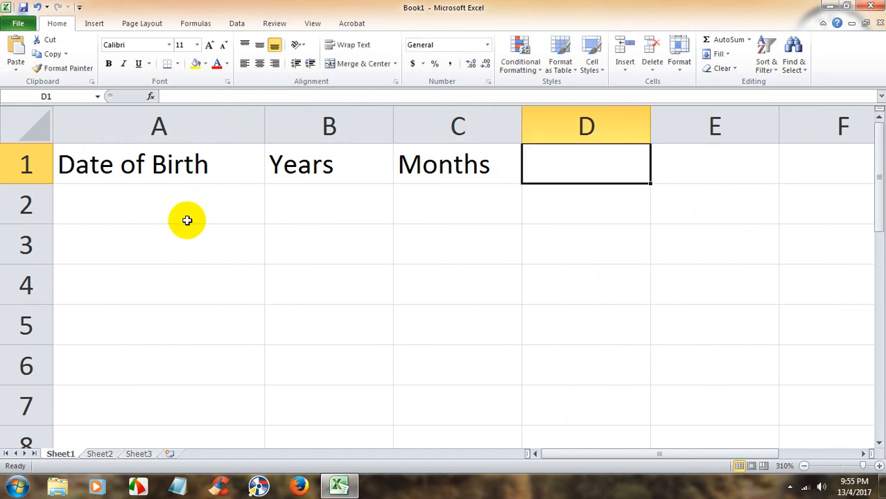
pyautogui.write('Days')
pyautogui.press('Return')
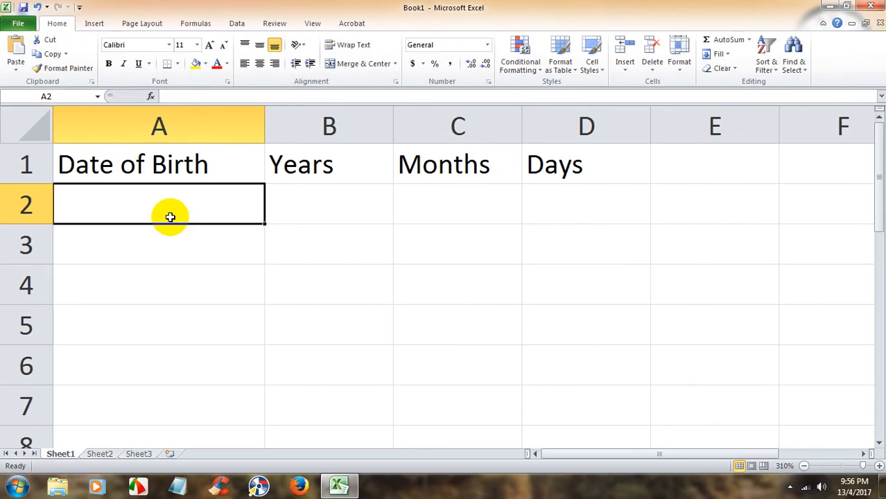
# - Format cell A2 with the custom date format d/m/yyyy
pyautogui.hotkey('ctrl', '1')
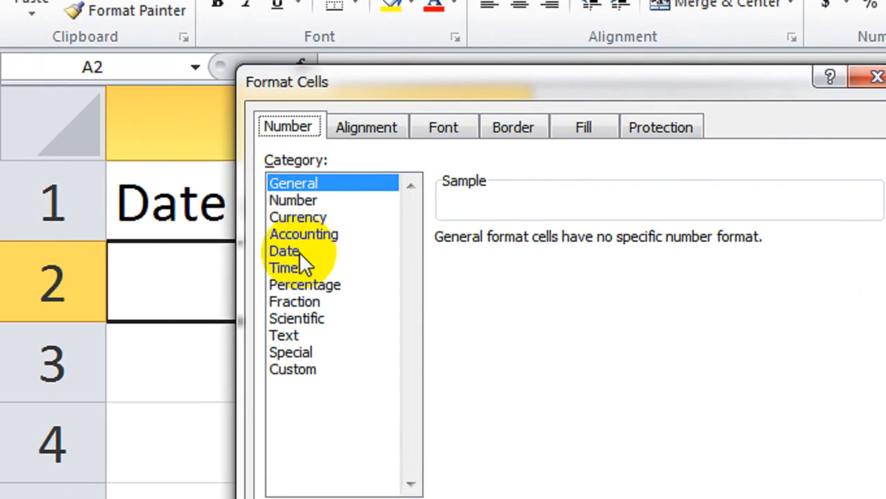
pyautogui.click(284, 251)
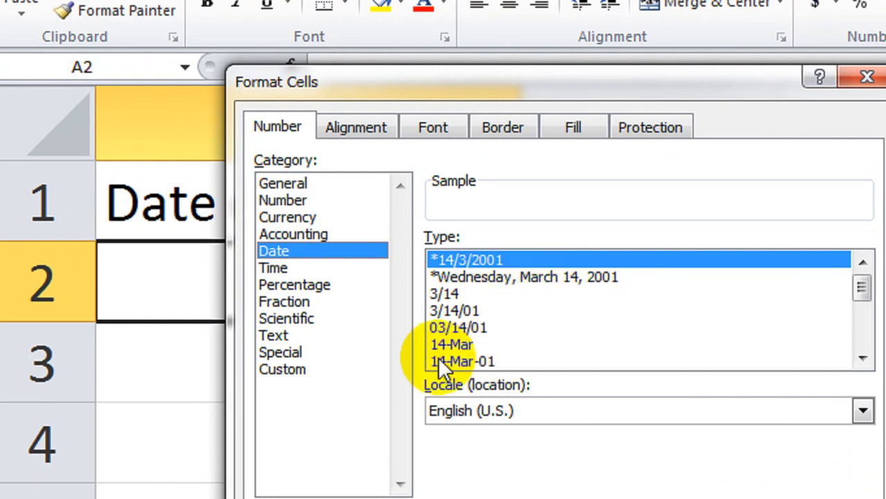
pyautogui.click(292, 372)
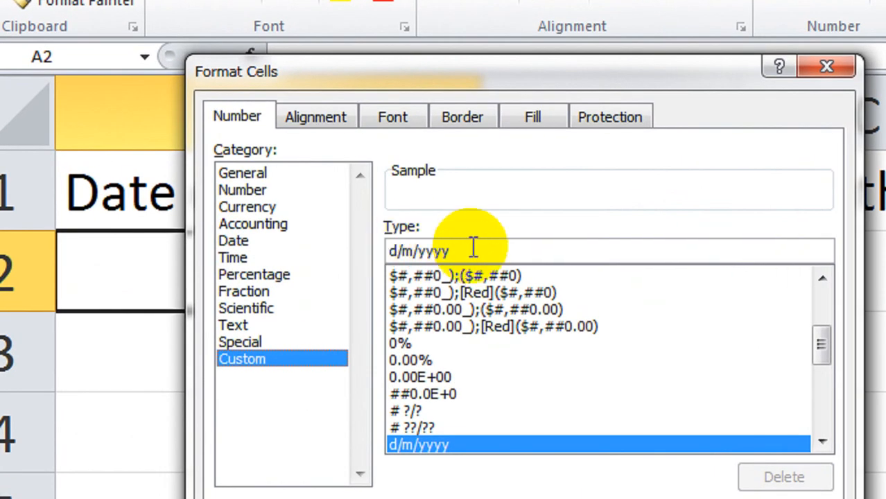
pyautogui.click(472, 249)
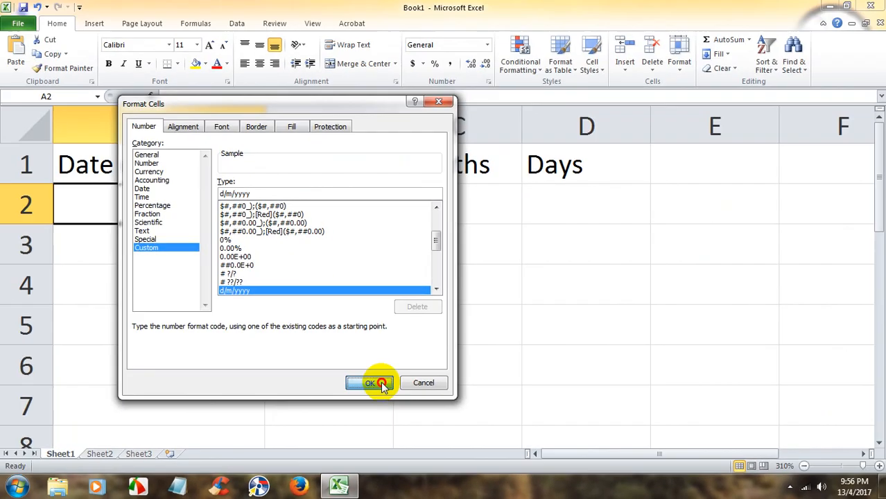
pyautogui.click(444, 267)
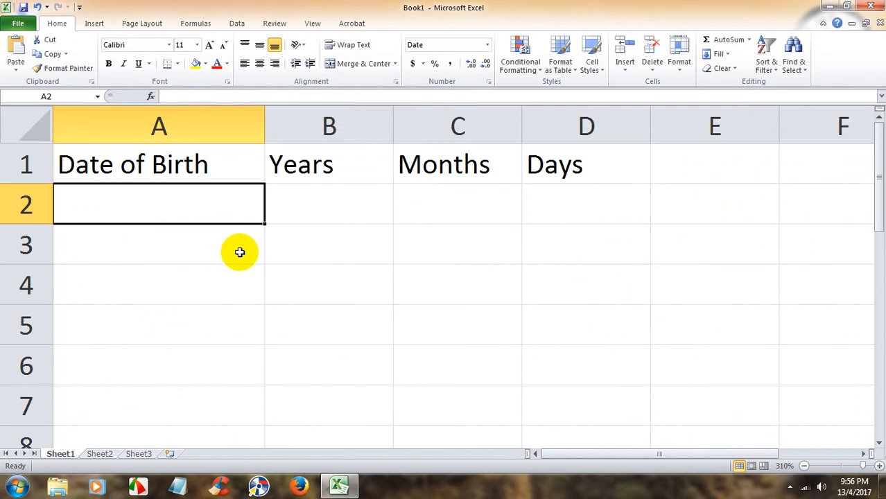
# - Enter the person's date of birth in cell A2 in day/month/year order
pyautogui.write('2')
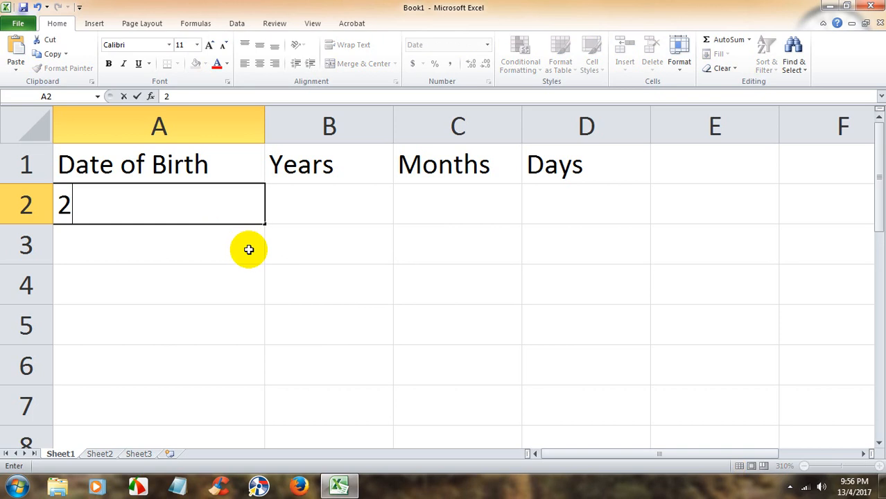
pyautogui.write('3/')
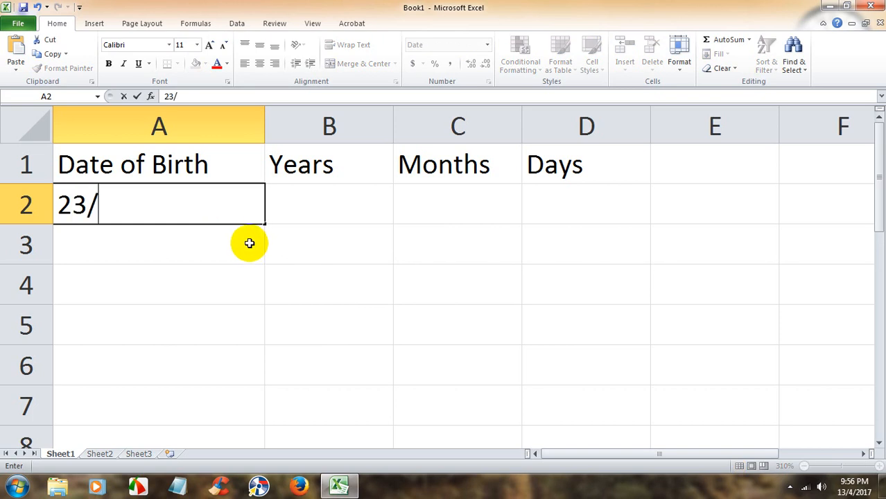
pyautogui.write('12')
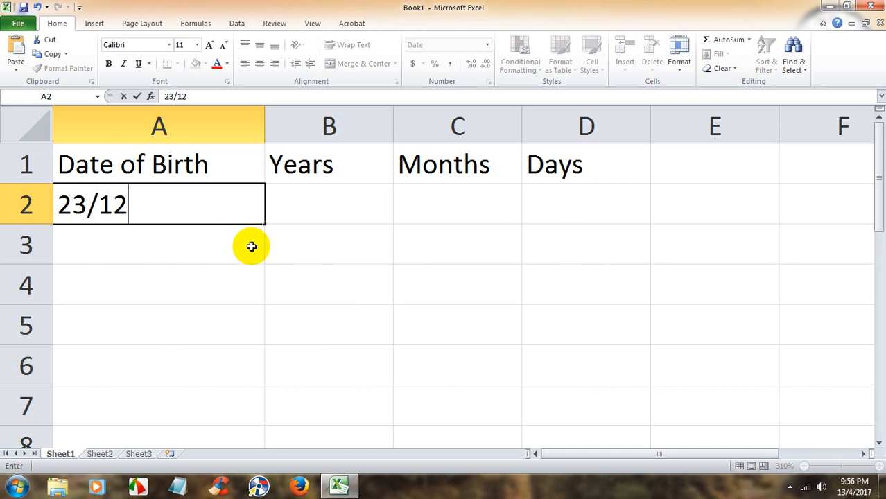
pyautogui.write('/1989')
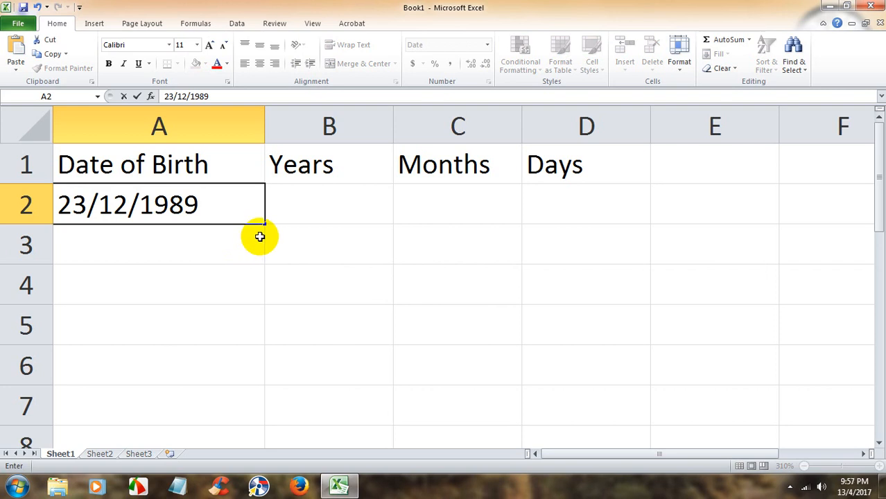
pyautogui.press('Tab')
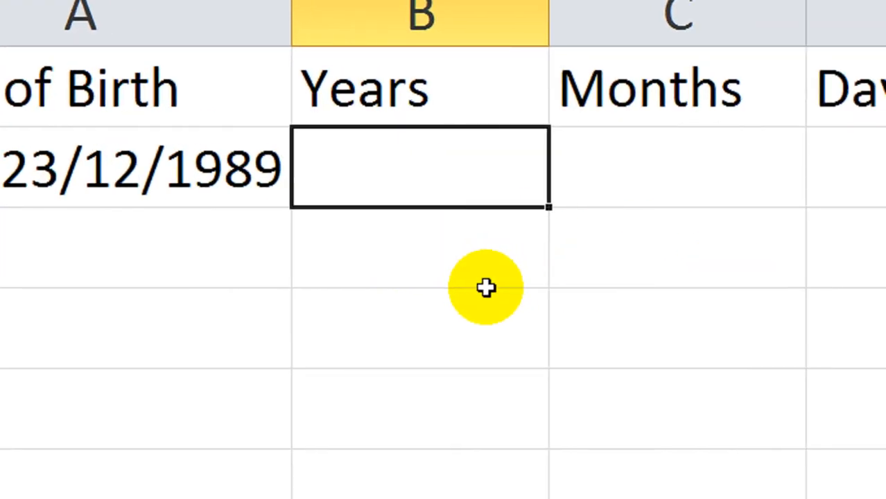
# - Enter the formula =DATEDIF(A2,TODAY(),"y") in cell B2 to calculate the age in years
pyautogui.write('=')
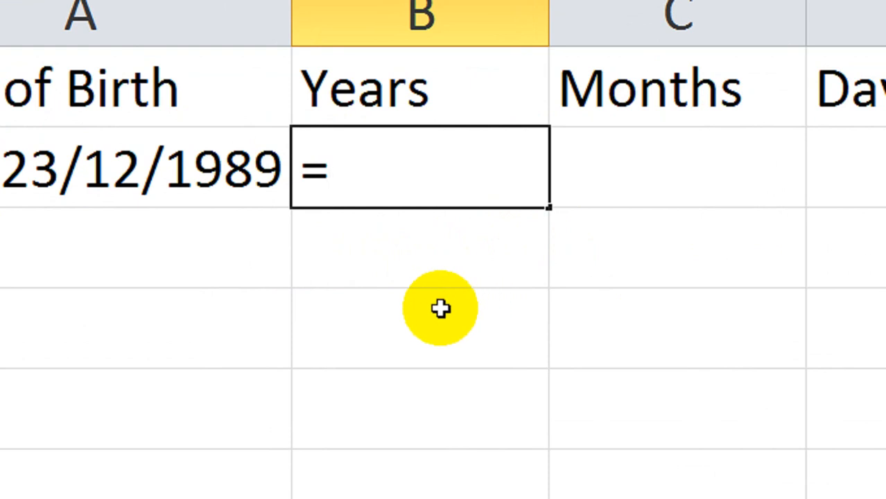
pyautogui.write('DATED')
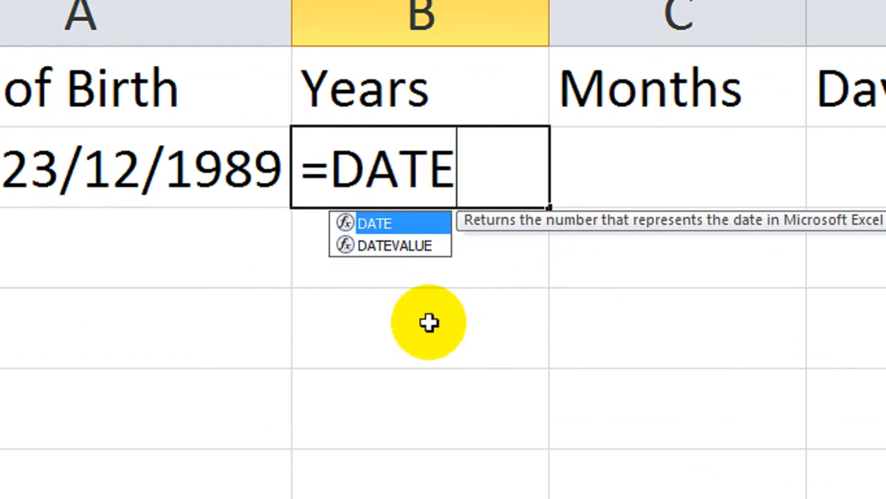
pyautogui.write('IF')
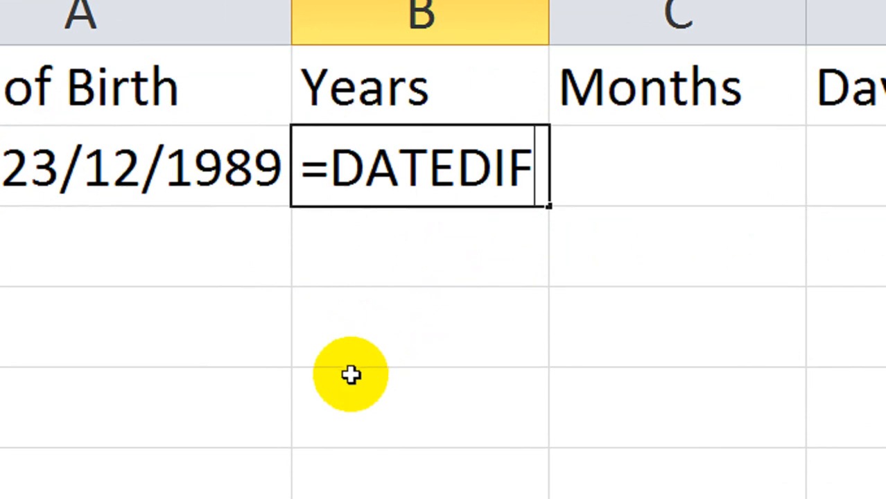
pyautogui.write('(A2')
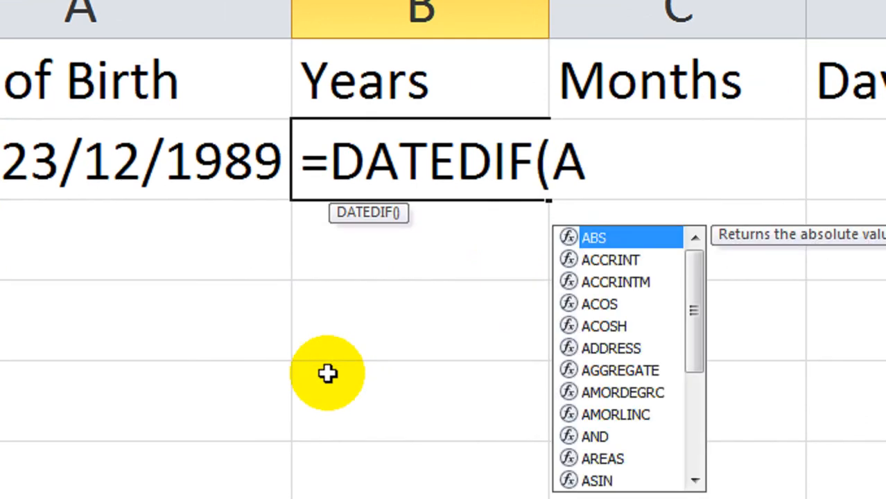
pyautogui.write(',')
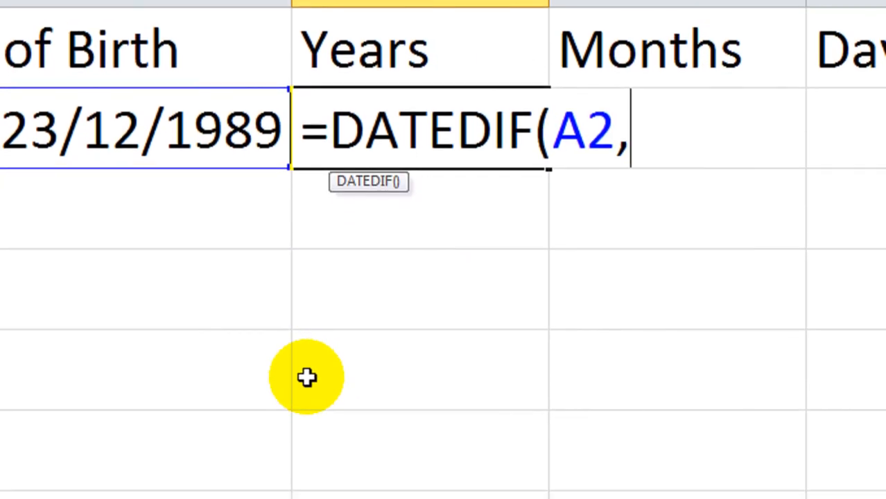
pyautogui.write('TODA')
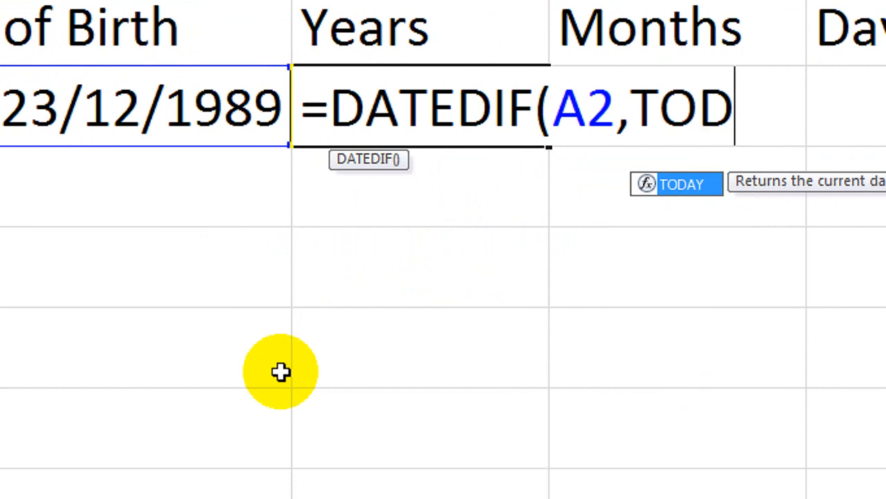
pyautogui.write('Y')
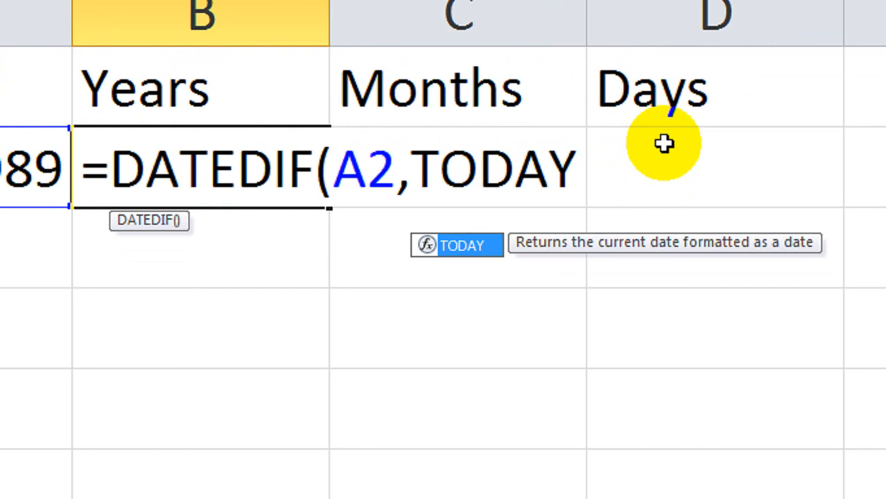
pyautogui.write('()')
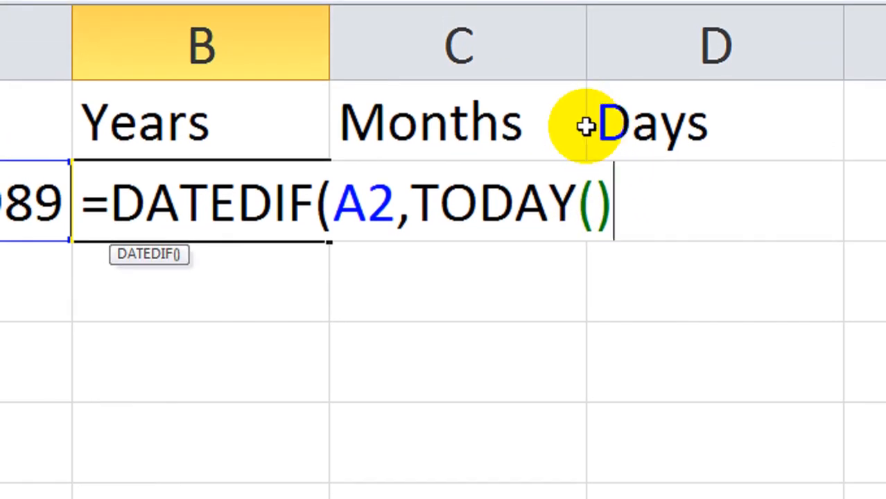
pyautogui.write(',')
pyautogui.write('"y')
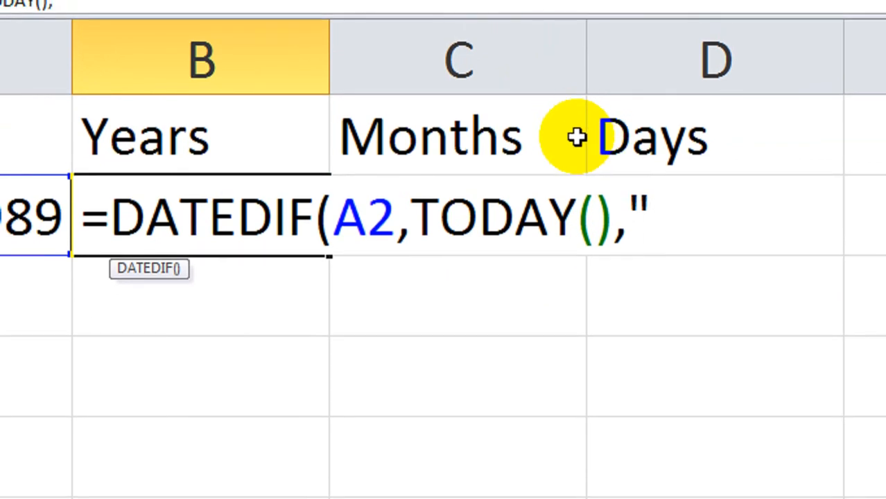
pyautogui.write('"')
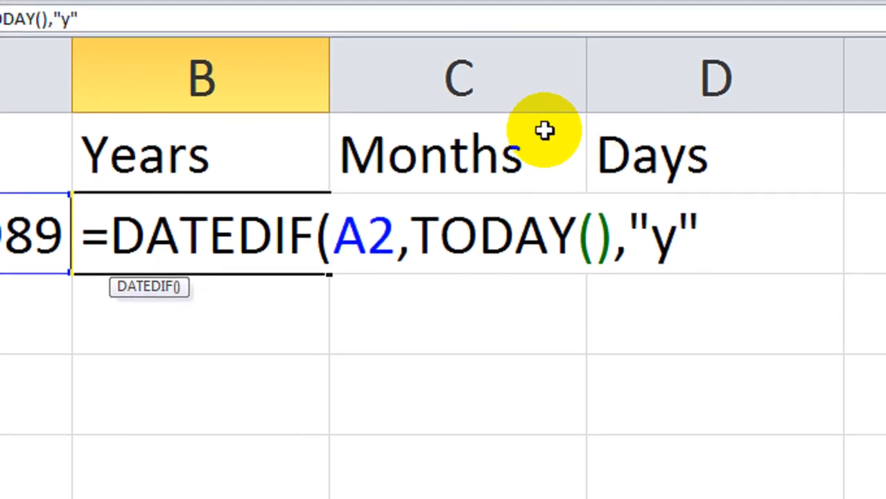
pyautogui.write(')')
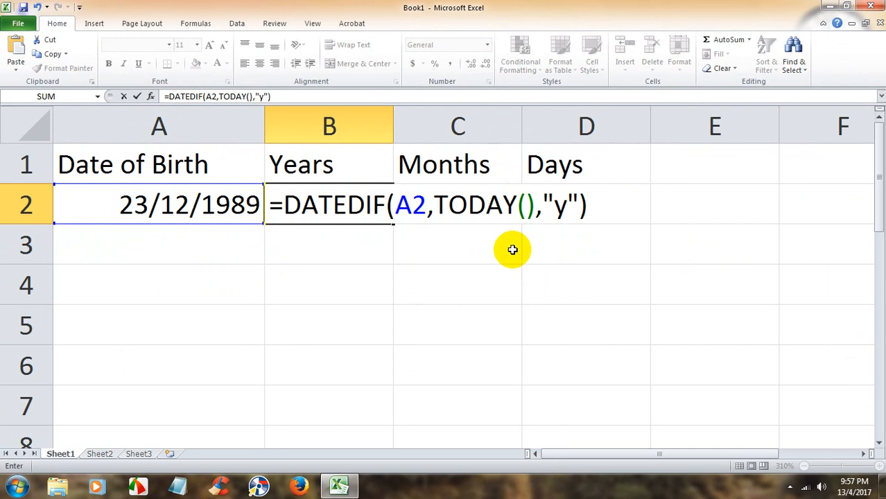
pyautogui.press('Return')
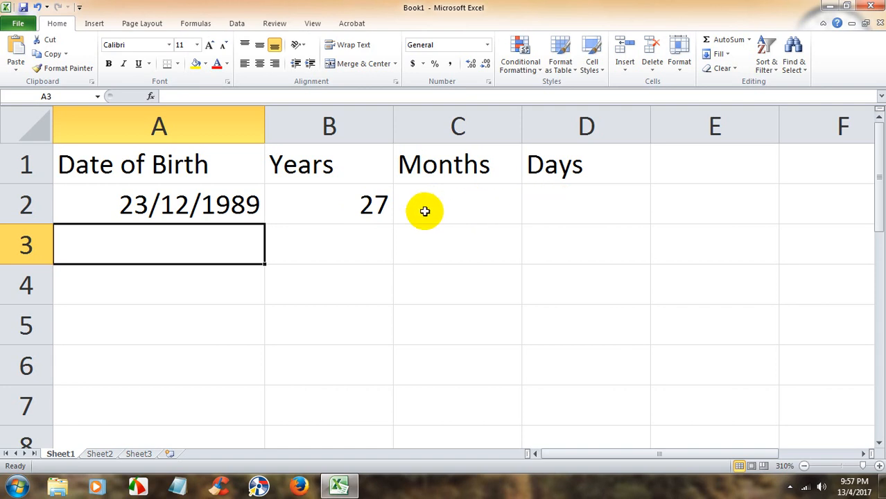
# - Copy the DATEDIF formula text from cell B2 without its equals sign, leaving the cell's formula as it is
pyautogui.click(370, 205)
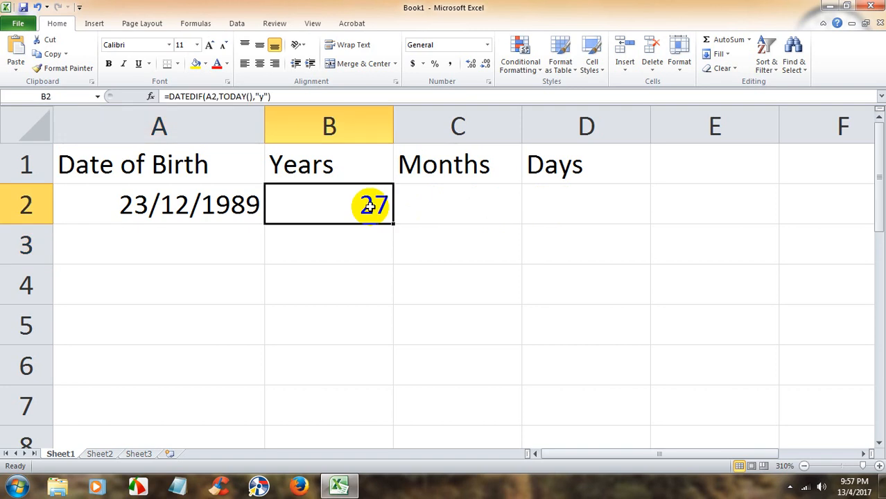
pyautogui.press('F2')
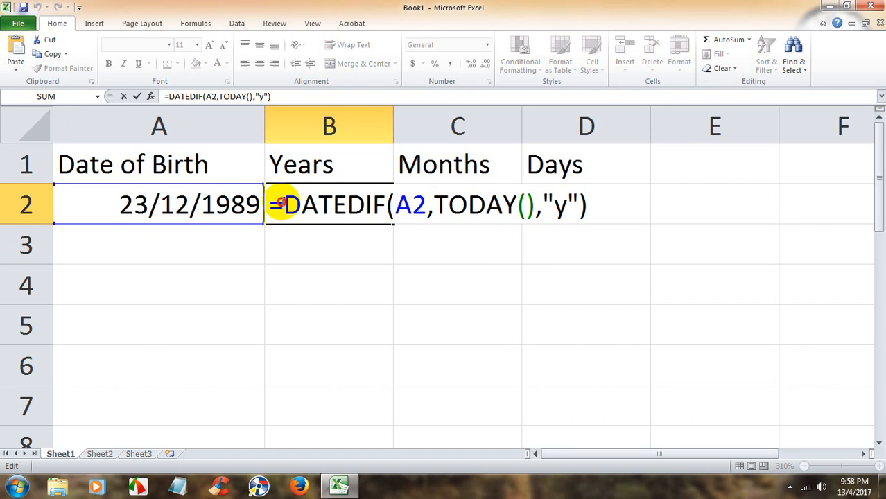
pyautogui.moveTo(281, 204); pyautogui.dragTo(590, 203)
pyautogui.rightClick(539, 203)
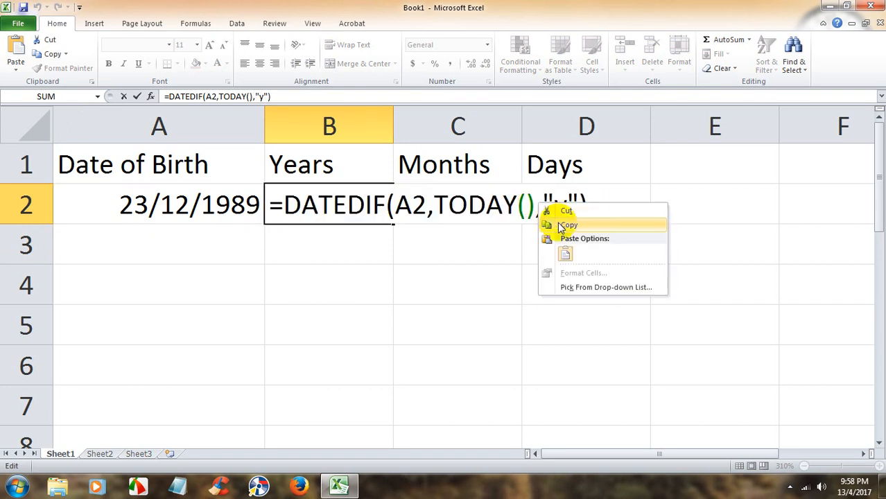
pyautogui.click(567, 225)
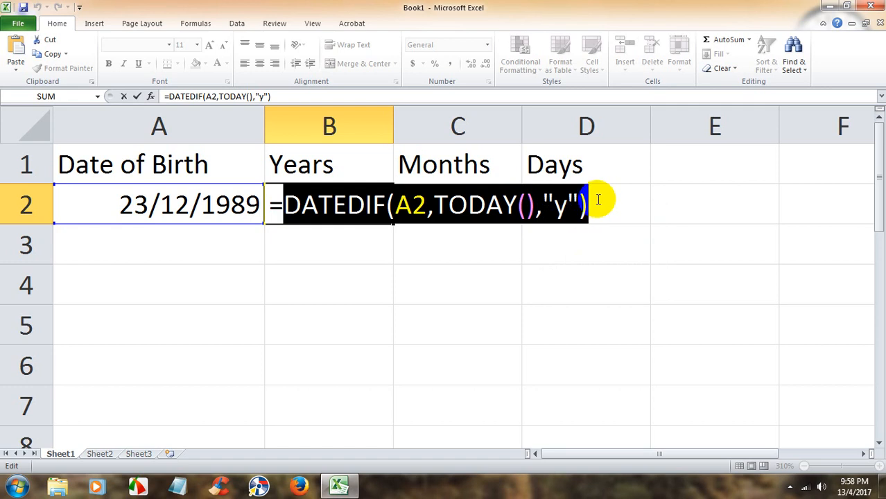
pyautogui.click(597, 200)
pyautogui.press('Return')
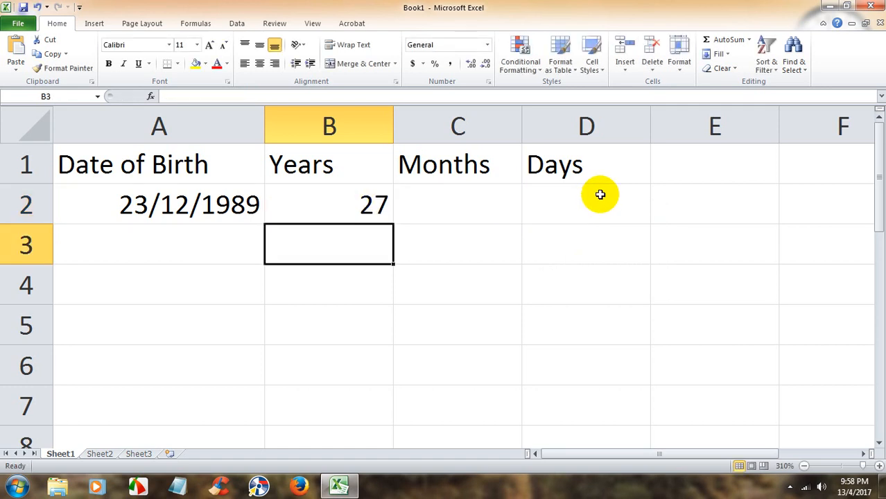
# - Enter the formula =DATEDIF(A2,TODAY(),"ym") in cell C2 by reusing the copied DATEDIF text and extending its unit
pyautogui.click(463, 206)
pyautogui.write('=')
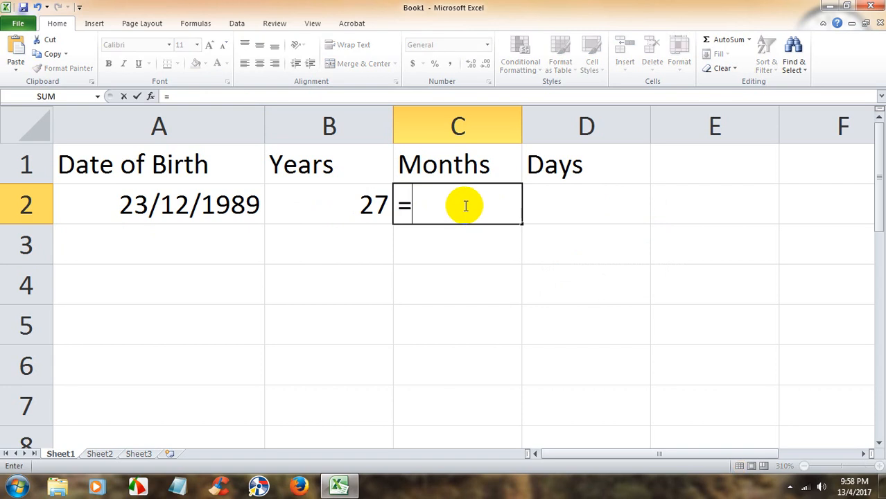
pyautogui.hotkey('ctrl', 'v')
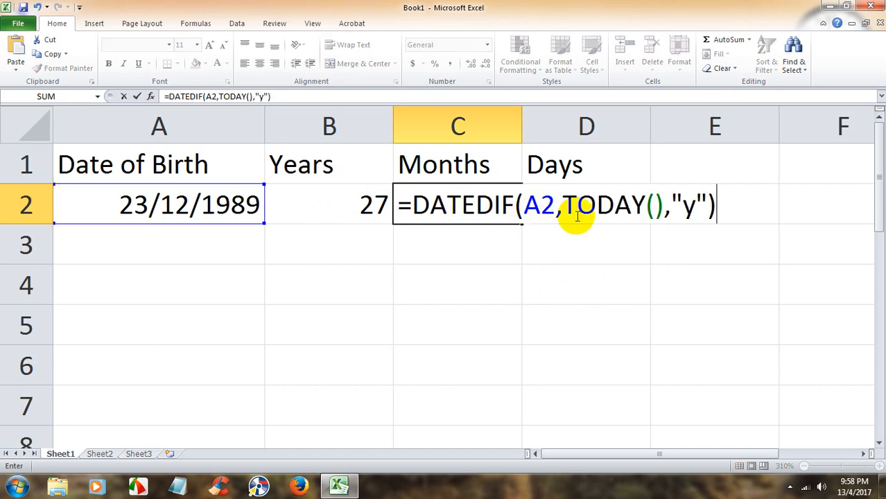
pyautogui.click(697, 208)
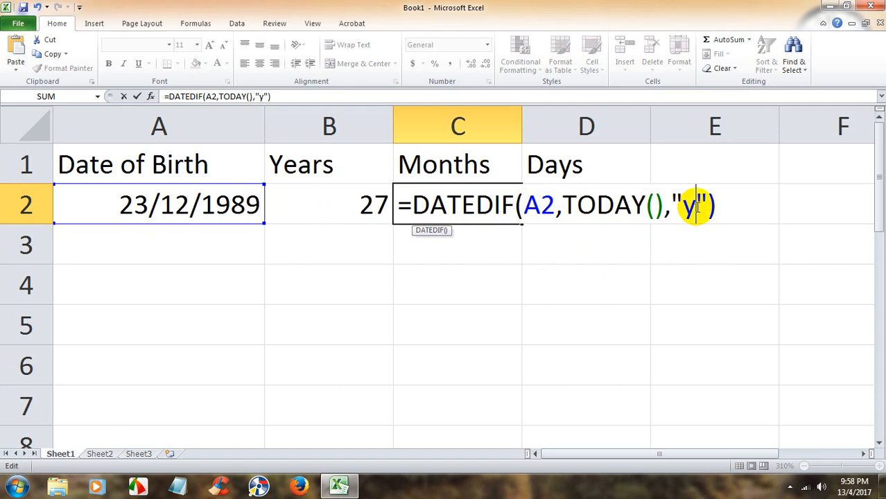
pyautogui.write('m')
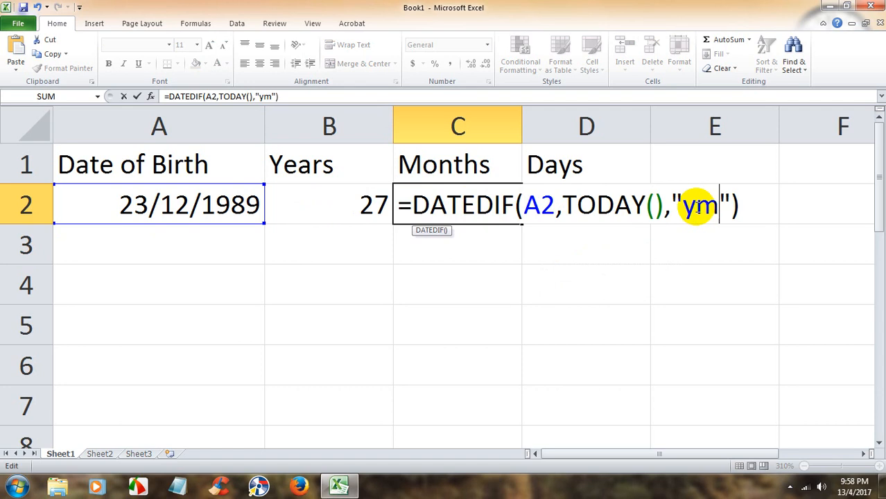
pyautogui.press('Return')
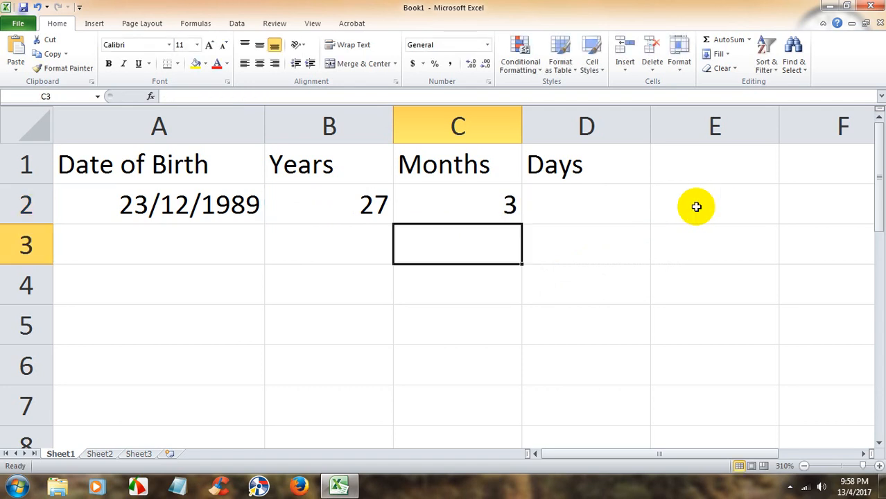
# - Enter the formula =DATEDIF(A2,TODAY(),"md") in cell D2 by reusing the copied DATEDIF text and replacing its unit
pyautogui.click(583, 206)
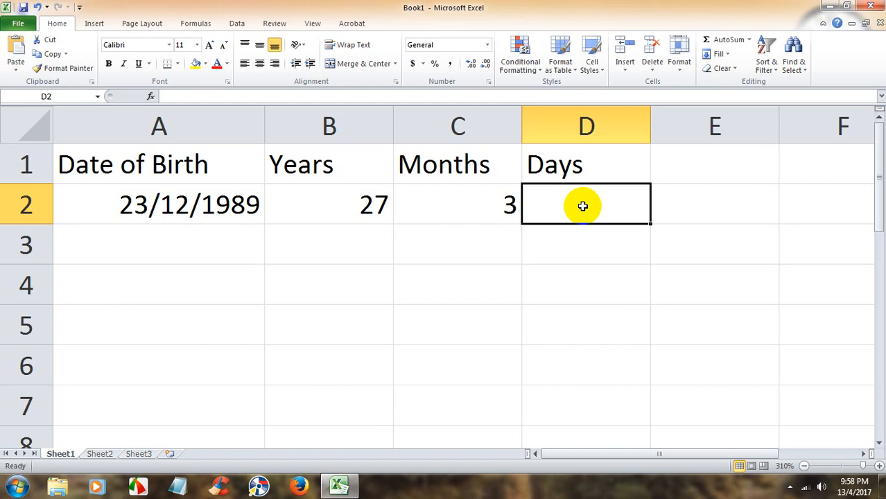
pyautogui.write('=')
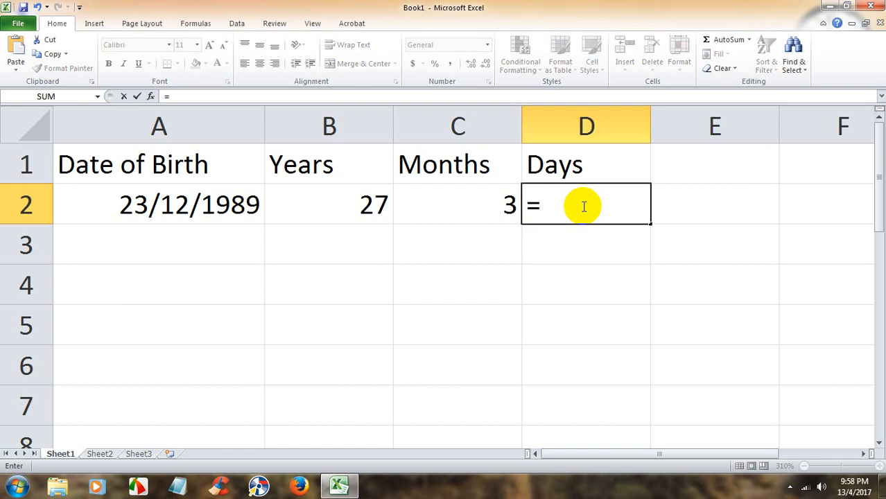
pyautogui.hotkey('ctrl', 'v')
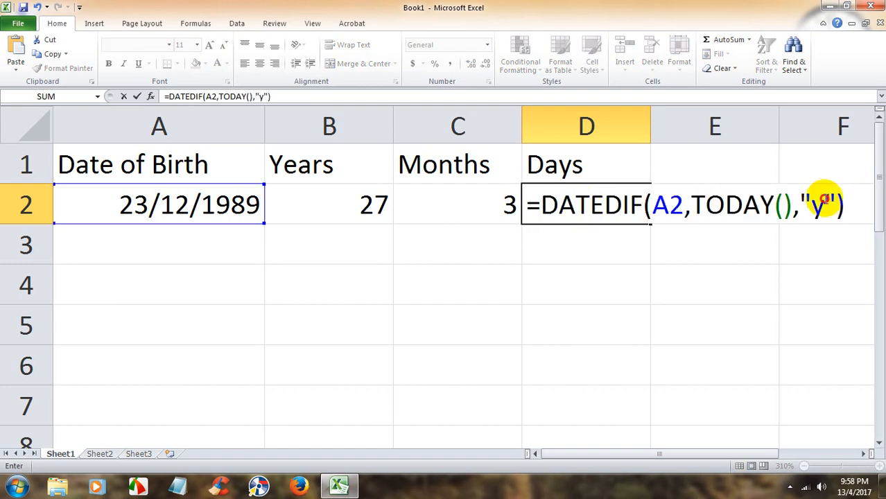
pyautogui.click(824, 197)
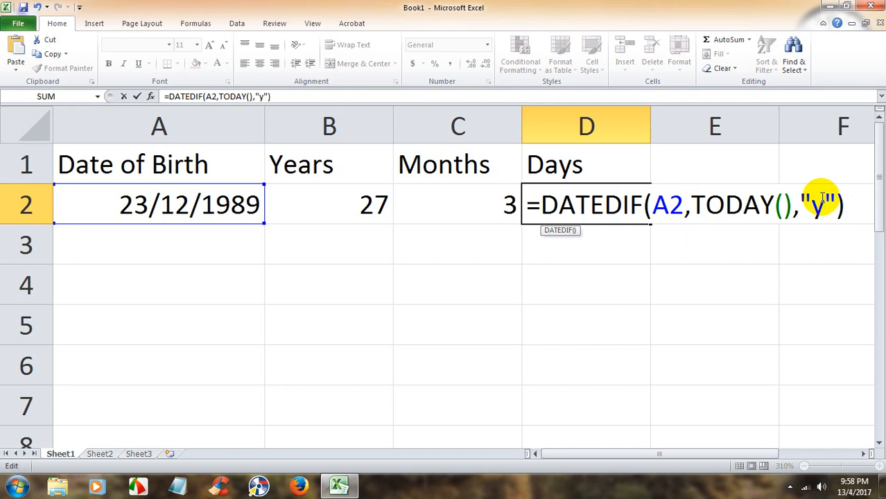
pyautogui.press('BackSpace')
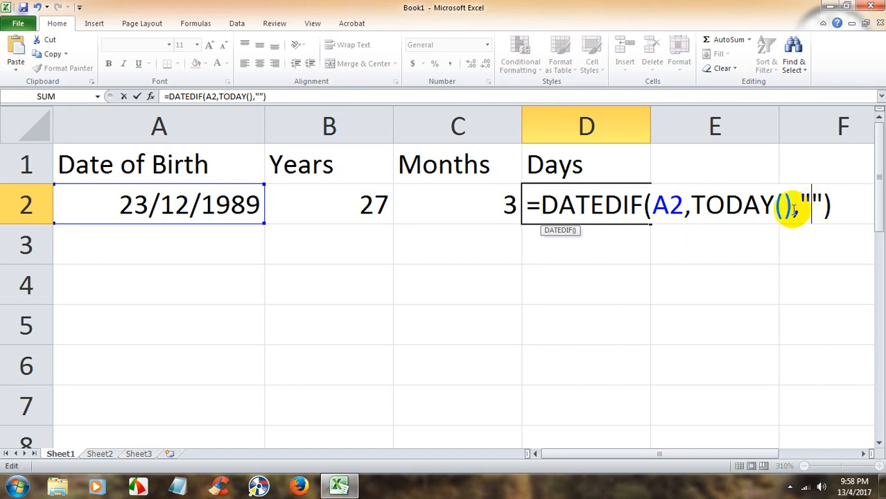
pyautogui.write('md')
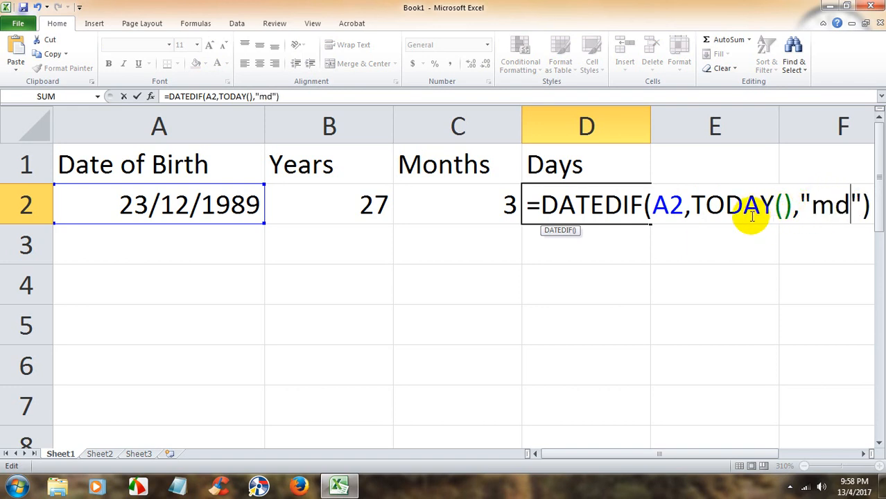
pyautogui.press('Return')
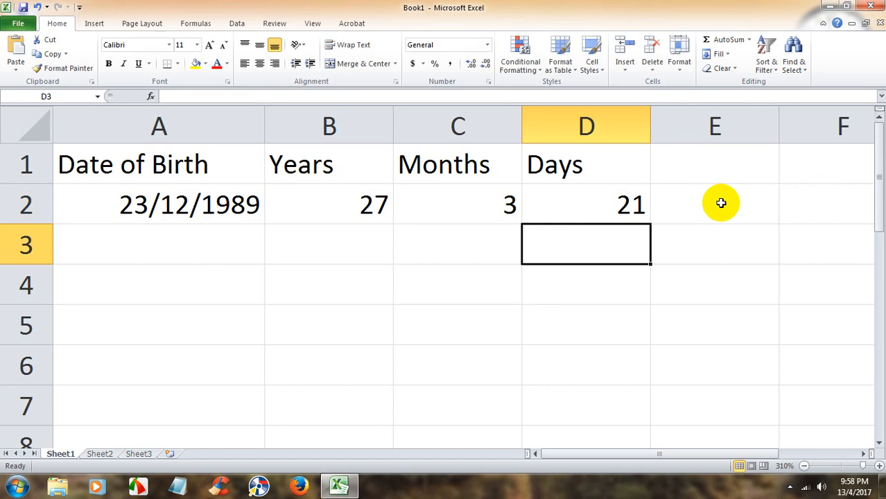
# - Review the age formulas in cells B2, C2 and D2 one after another
pyautogui.click(365, 247)
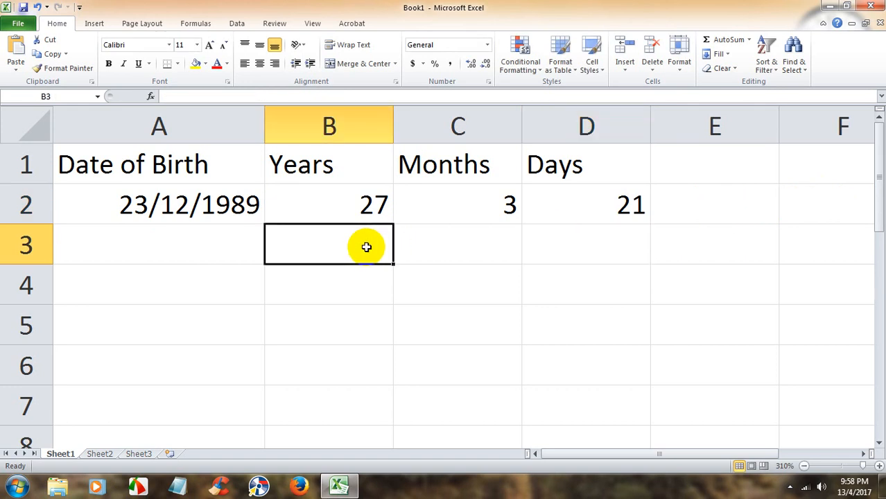
pyautogui.click(346, 208)
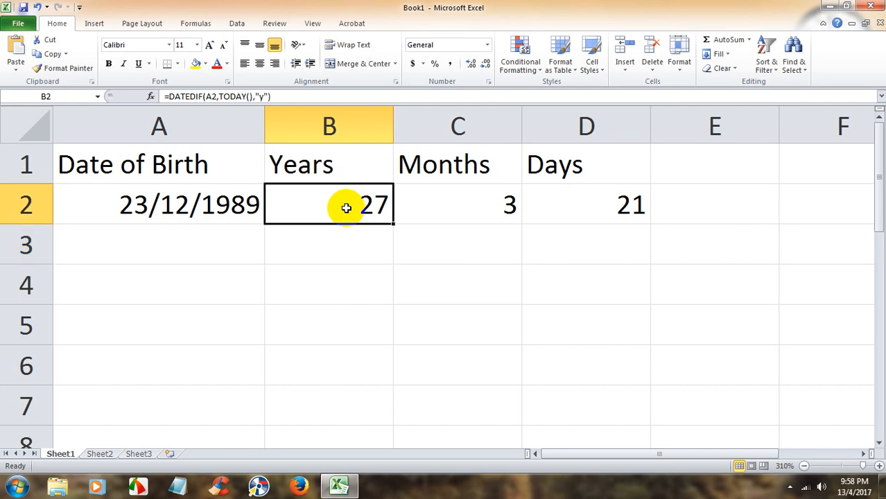
pyautogui.click(458, 208)
pyautogui.click(592, 209)
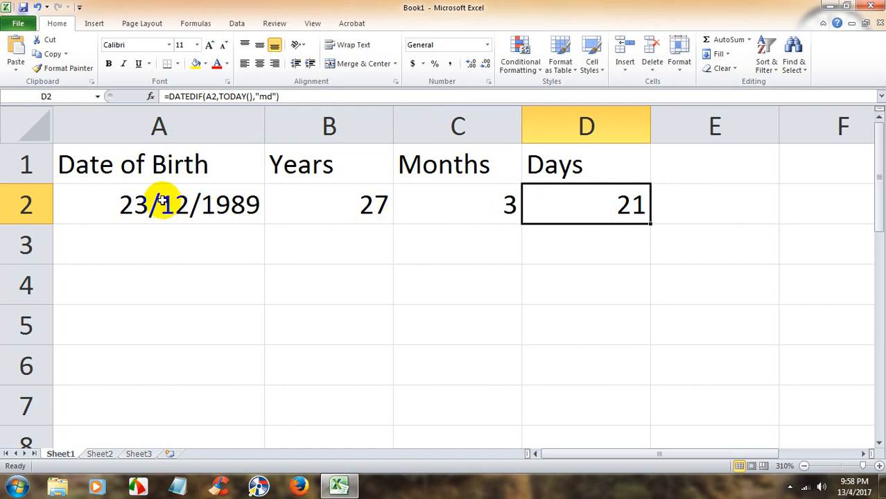
# - Fill the date of birth and age formulas from A2:D2 down to row 3
pyautogui.moveTo(137, 203); pyautogui.dragTo(589, 200)
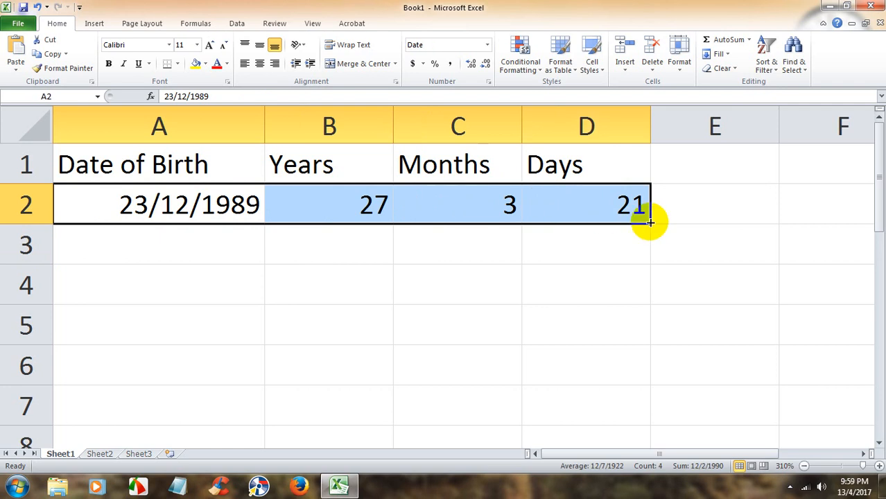
pyautogui.moveTo(649, 222); pyautogui.dragTo(647, 259)
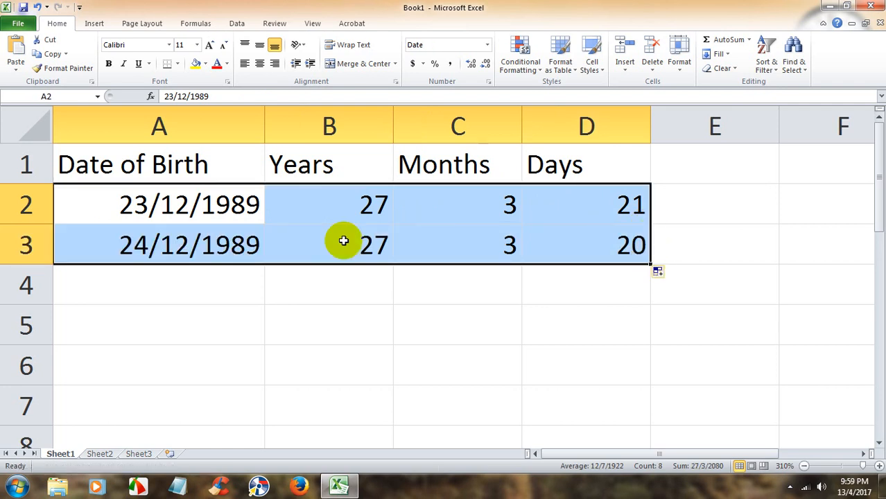
# - Replace the date in cell A3 with another date of birth in day/month/year order and minimize the workbook window
pyautogui.click(223, 243)
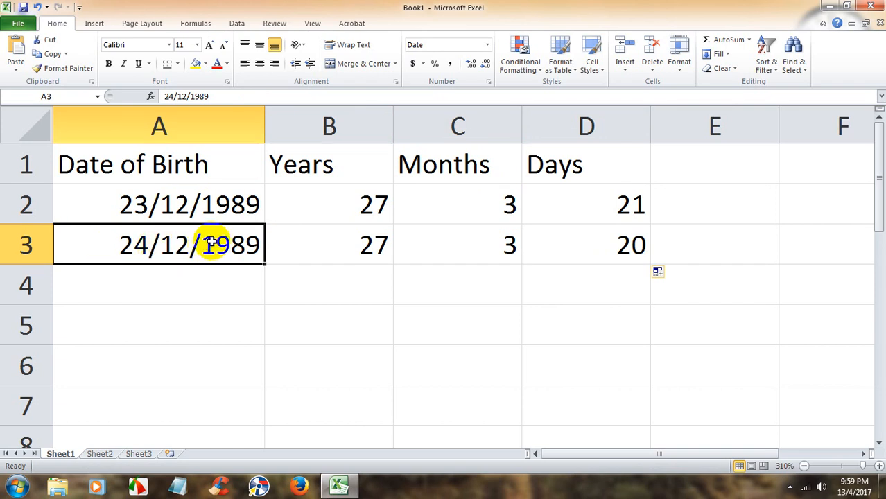
pyautogui.write('5/')
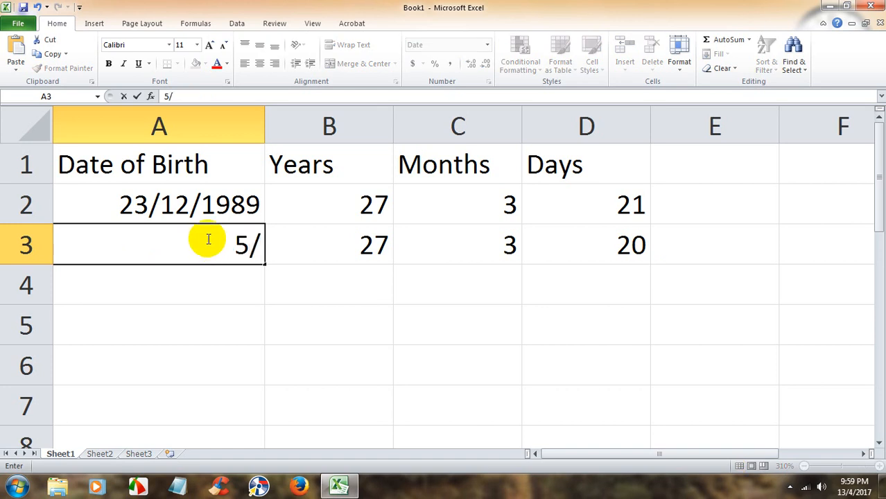
pyautogui.write('9/')
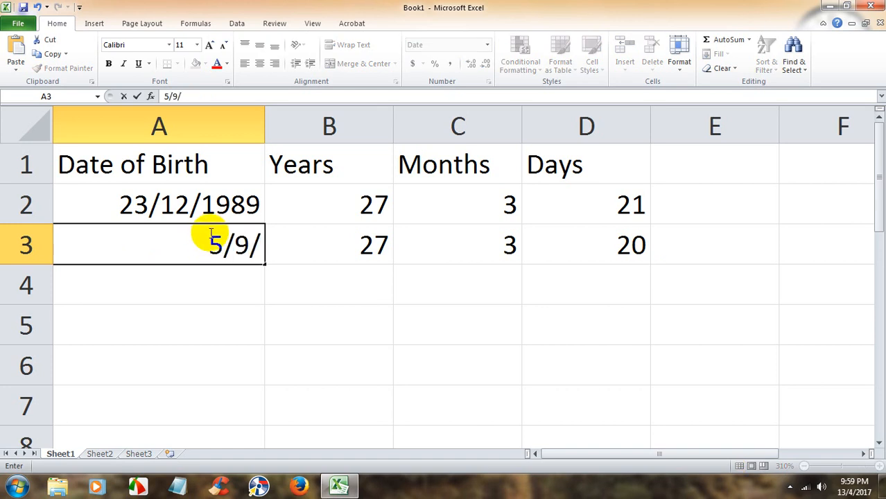
pyautogui.write('2000')
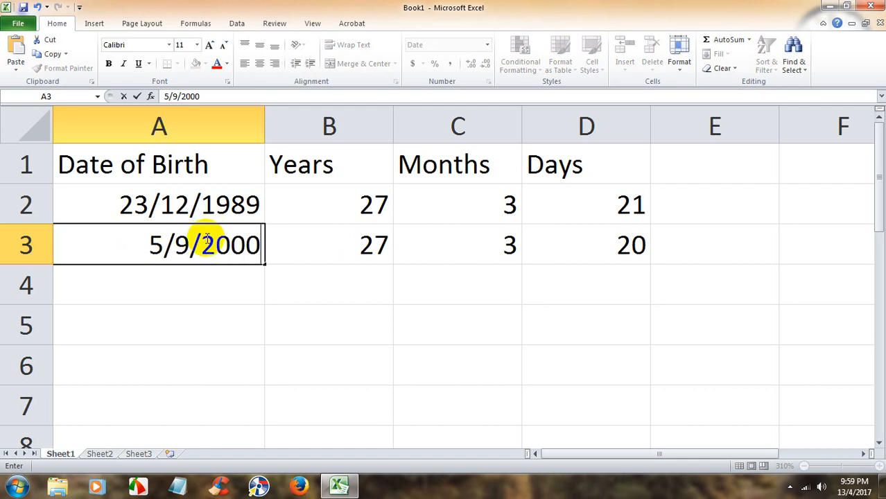
pyautogui.press('Return')
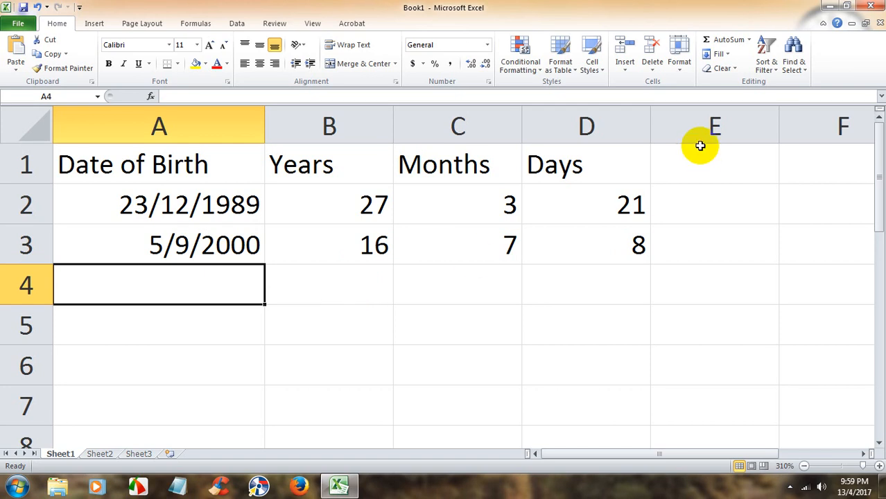
pyautogui.click(830, 7)
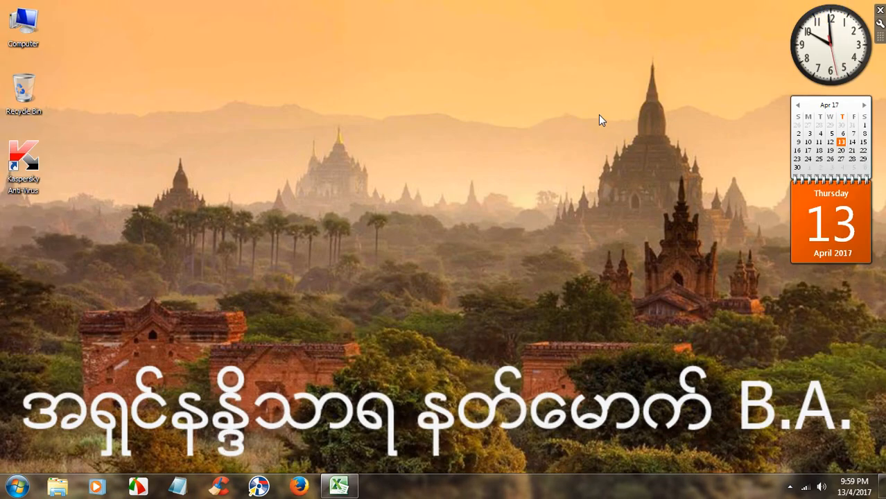